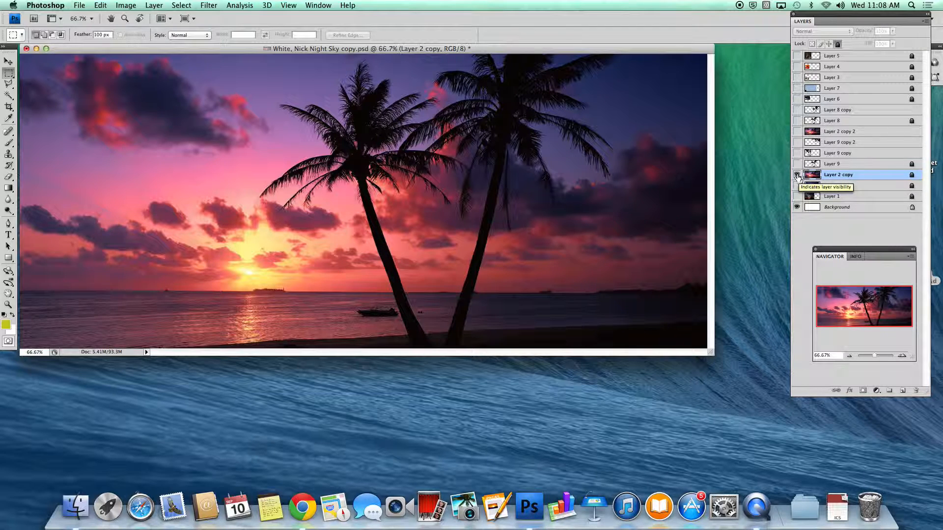
Toggle the visibility of Layer 2 copy off and on, and display the image in full screen mode with menu bar.
click(797, 176)
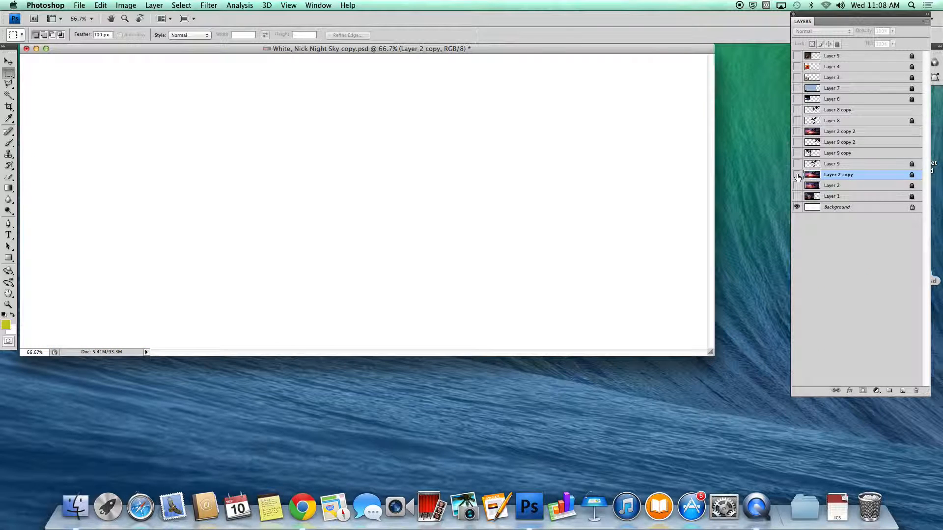
click(797, 175)
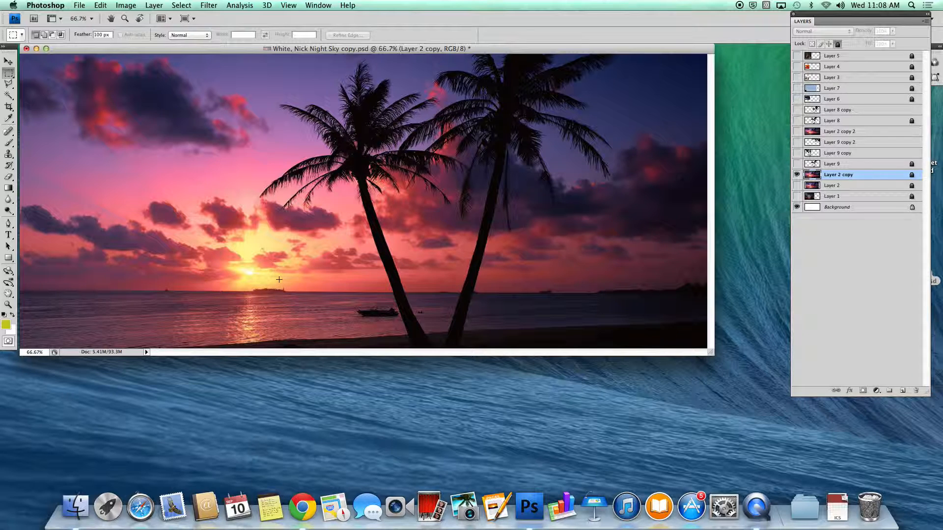
click(186, 19)
click(201, 42)
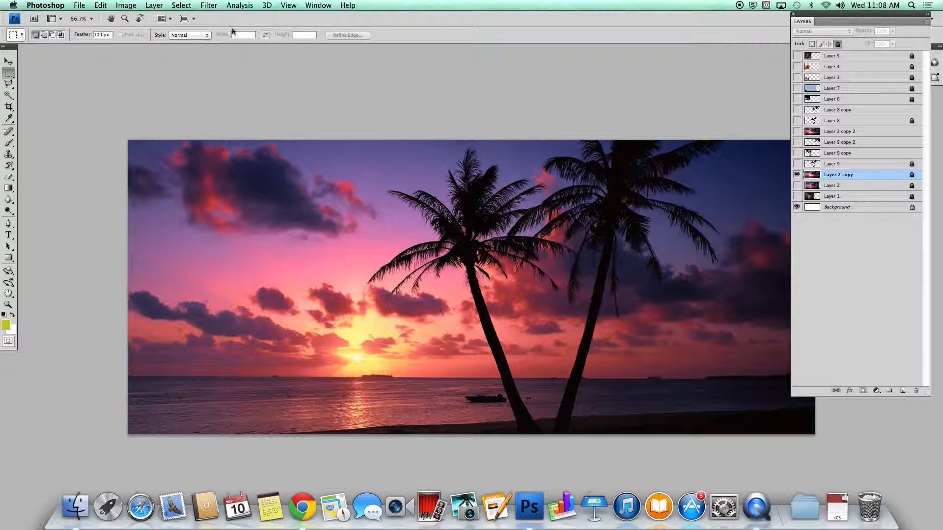
Show the Navigator, zoom the image out to 52.2%, and move the Navigator clear of the layer list.
click(317, 6)
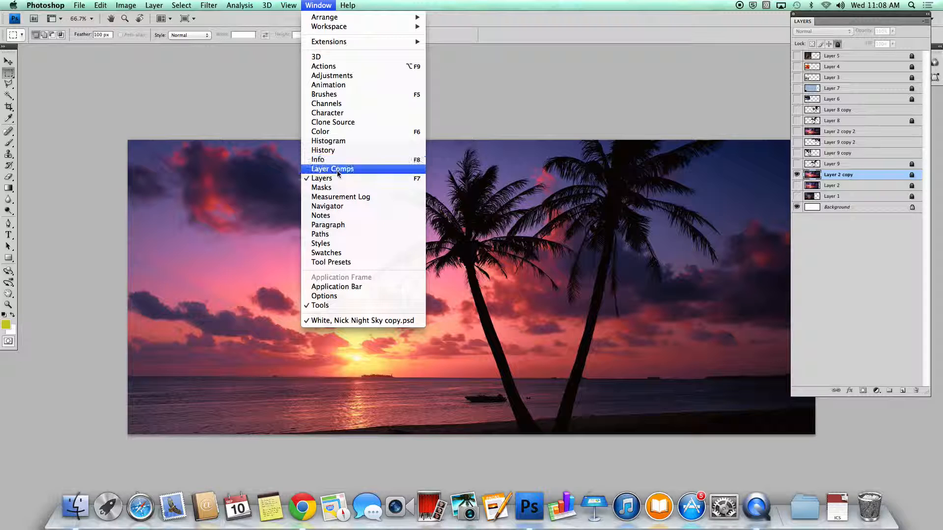
click(332, 209)
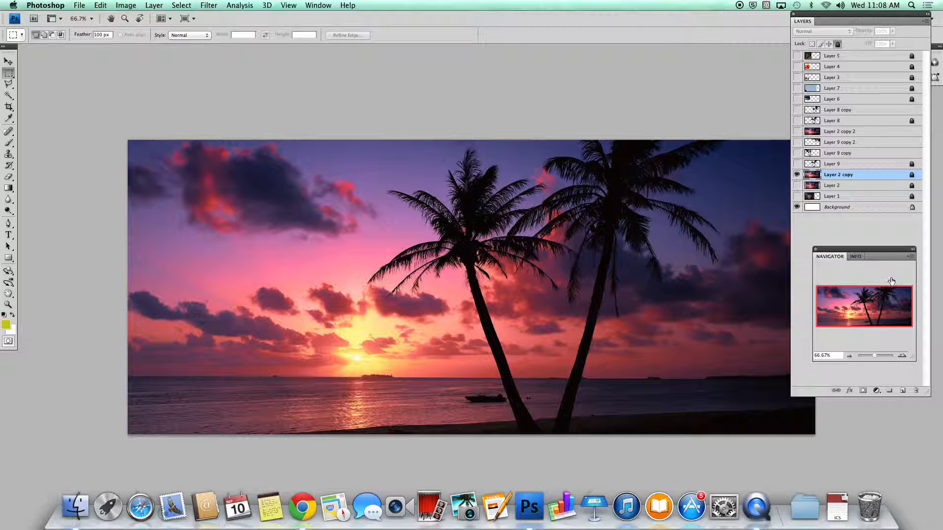
drag(879, 356, 874, 357)
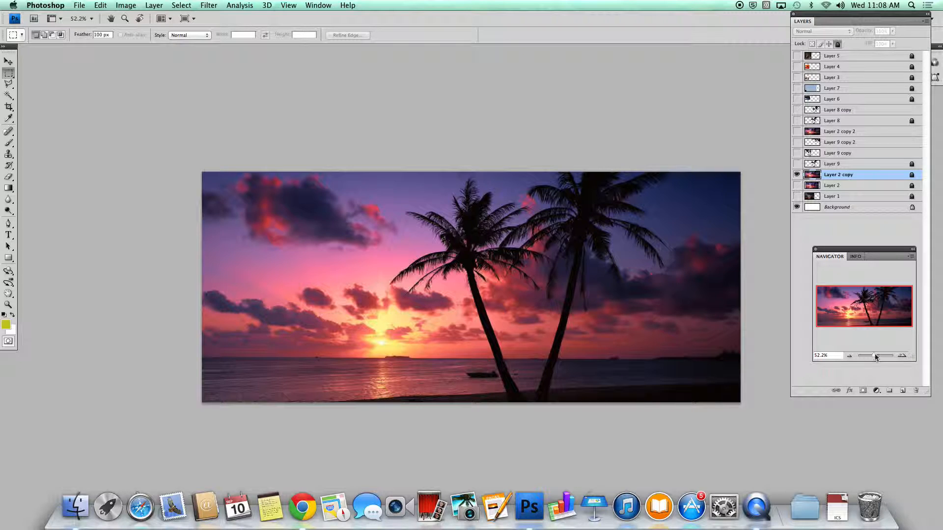
drag(854, 250, 689, 375)
Duplicate Layer 2 copy, hide the original, and unlock the duplicate.
drag(848, 173, 901, 390)
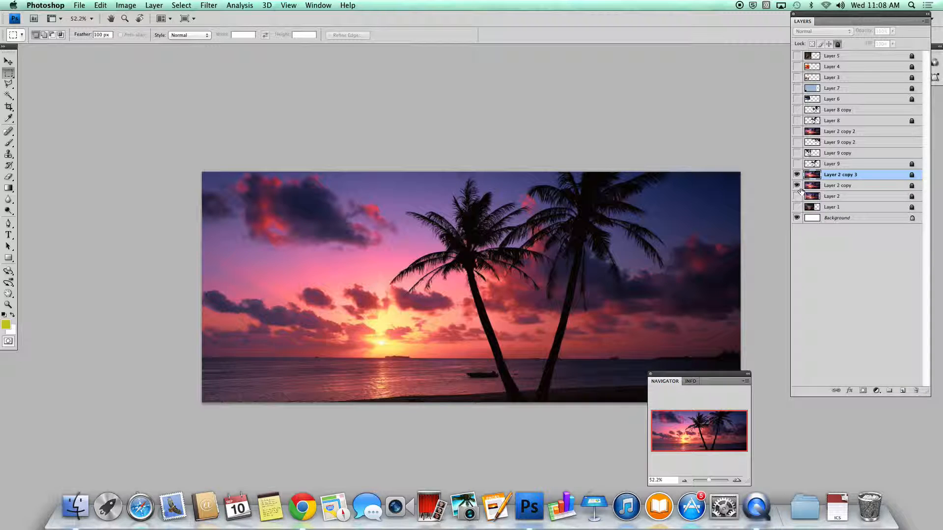
click(796, 186)
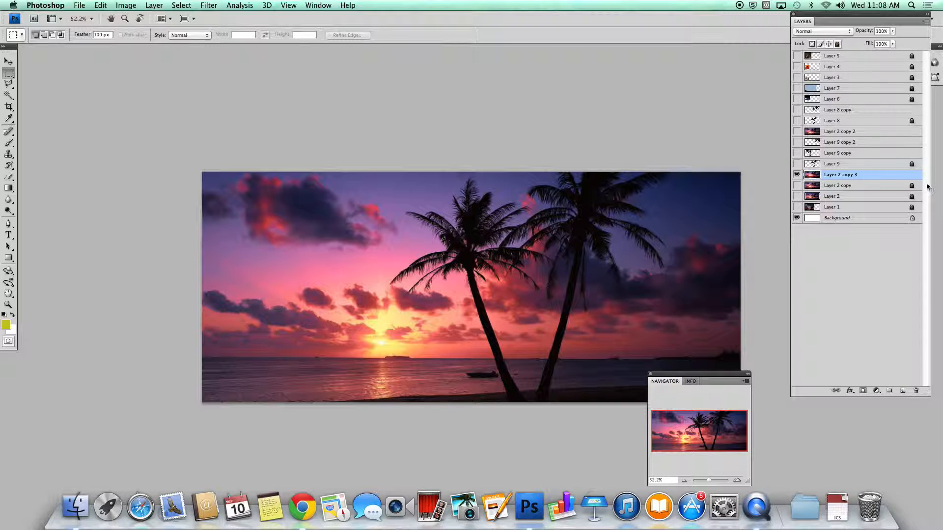
Select both dark palm tree silhouettes on the duplicate layer with the Magic Wand at tolerance 32.
click(10, 99)
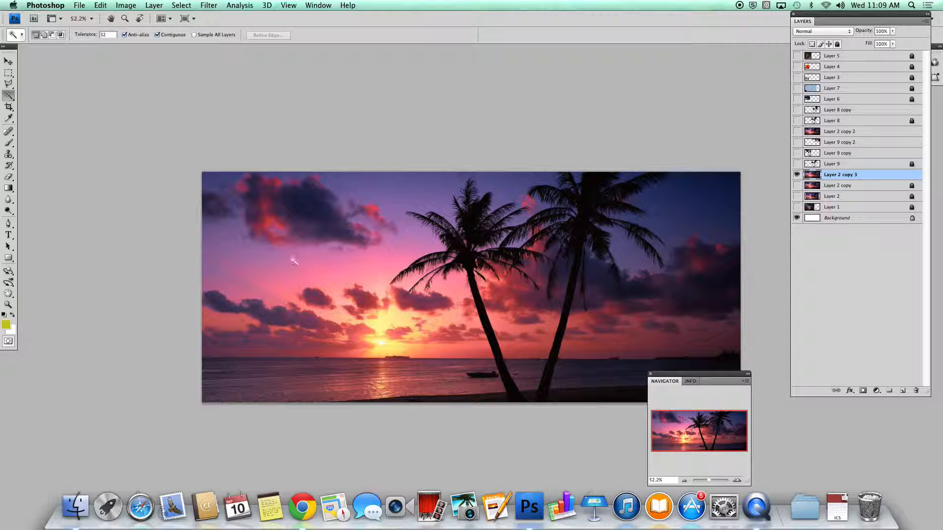
click(470, 257)
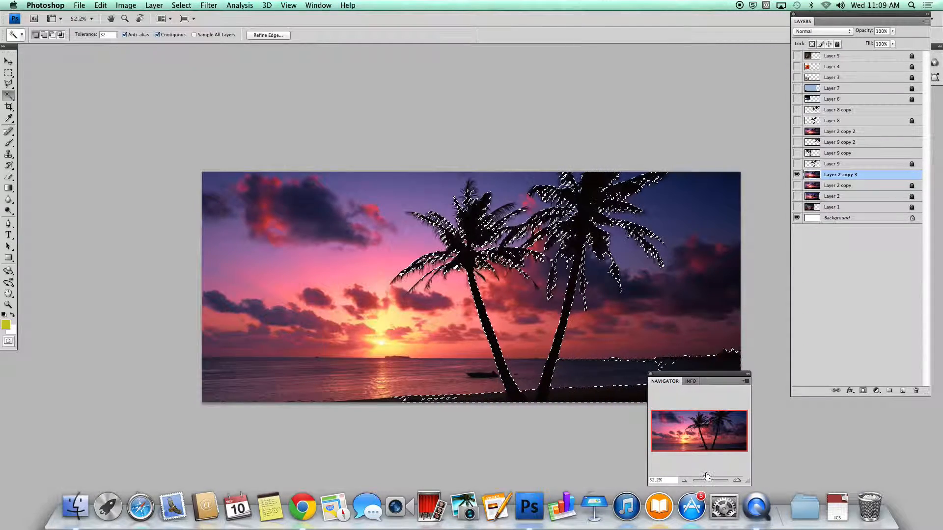
drag(709, 480, 710, 483)
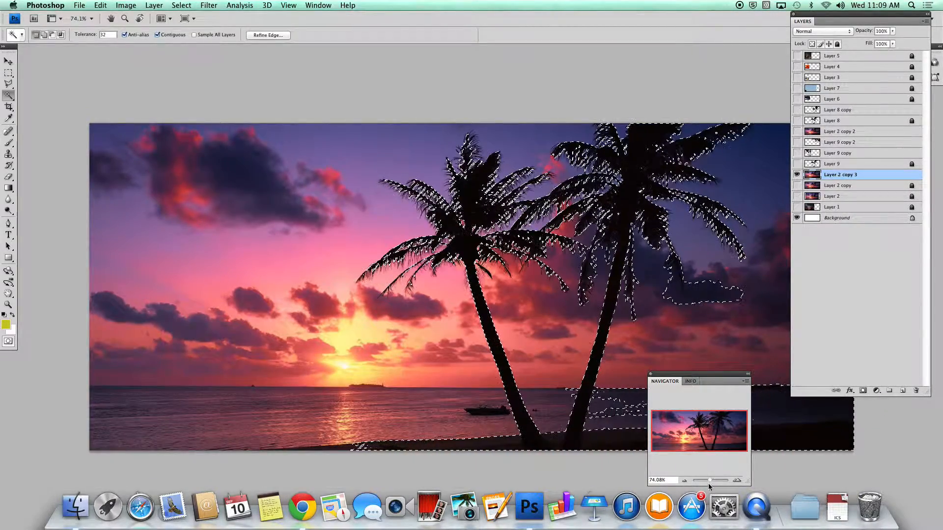
drag(709, 483, 707, 482)
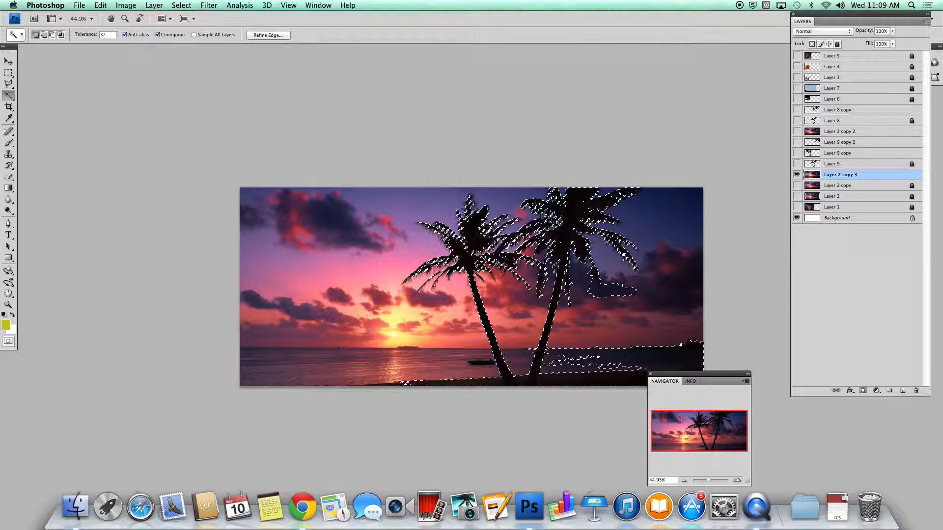
Subtract the beach strip beside the left trunk and the ground between the two trunks from the selection with the Polygonal Lasso.
click(10, 87)
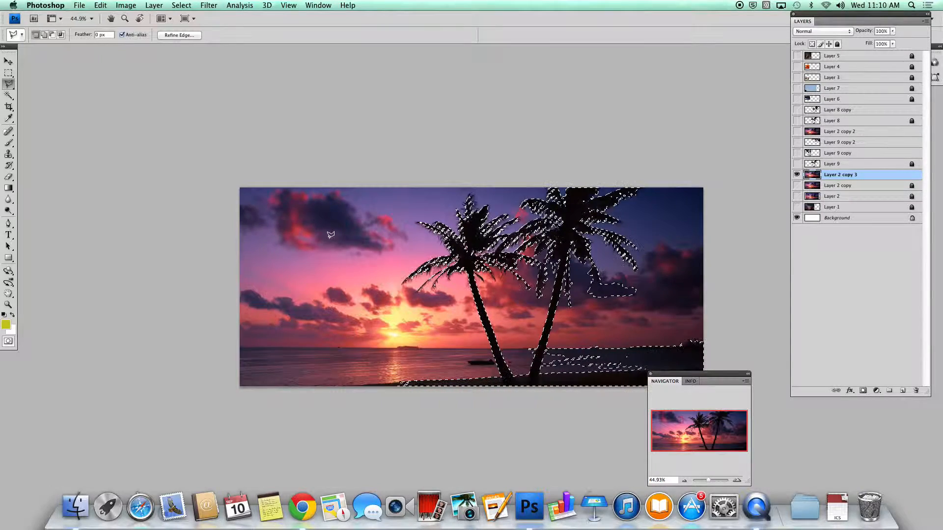
key(alt)
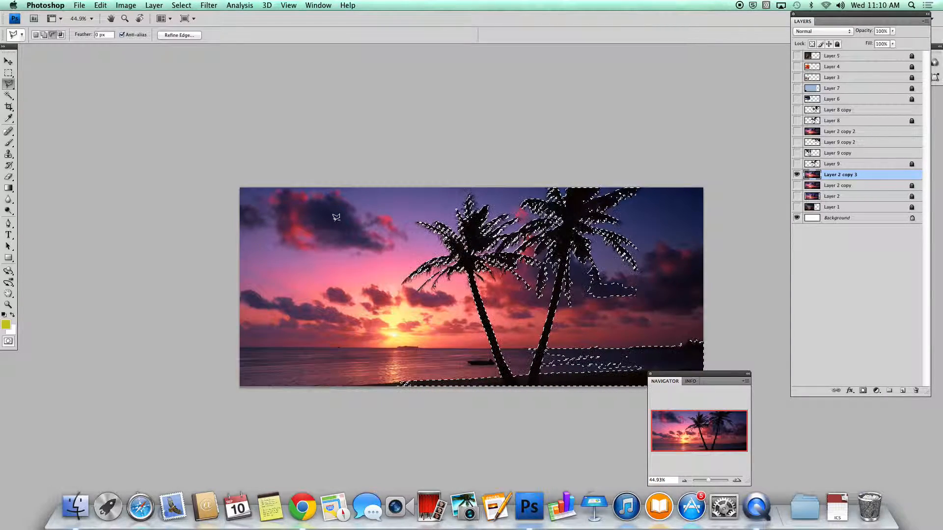
alt+click(499, 370)
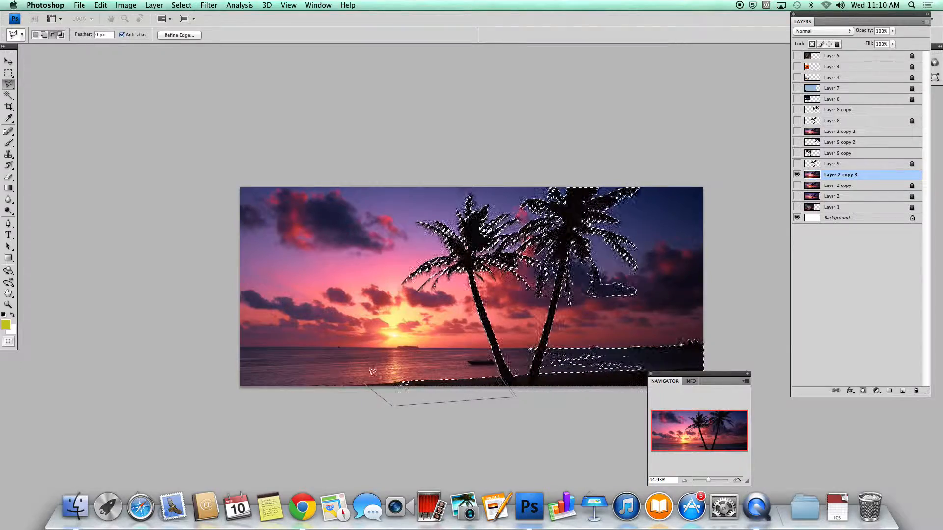
alt+click(499, 371)
alt+click(519, 377)
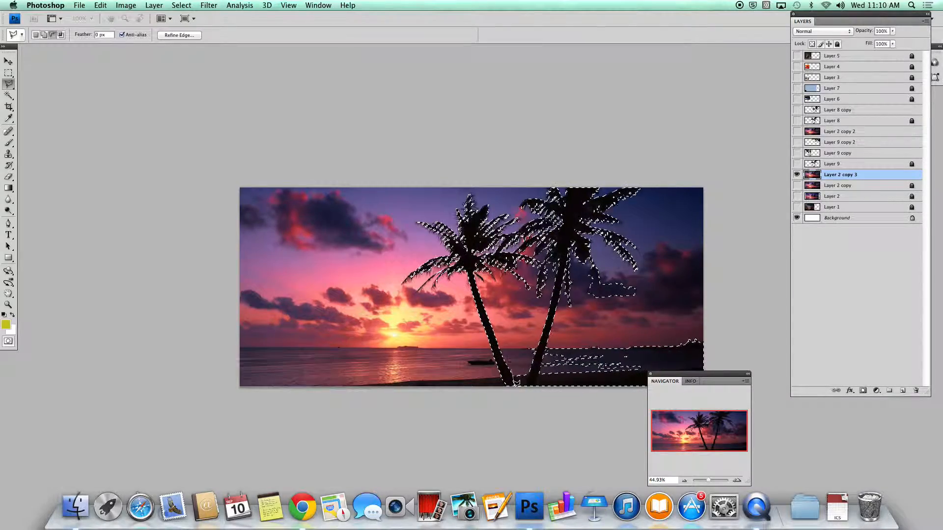
click(521, 400)
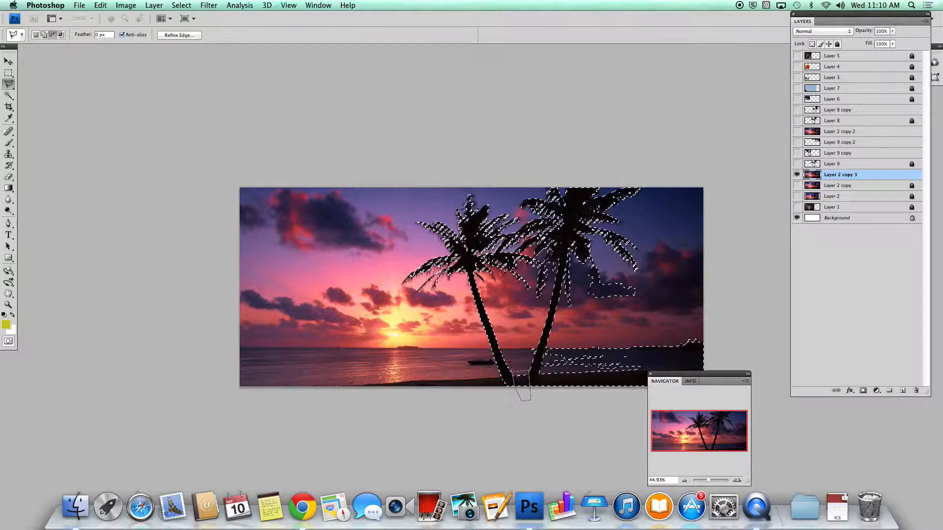
click(513, 373)
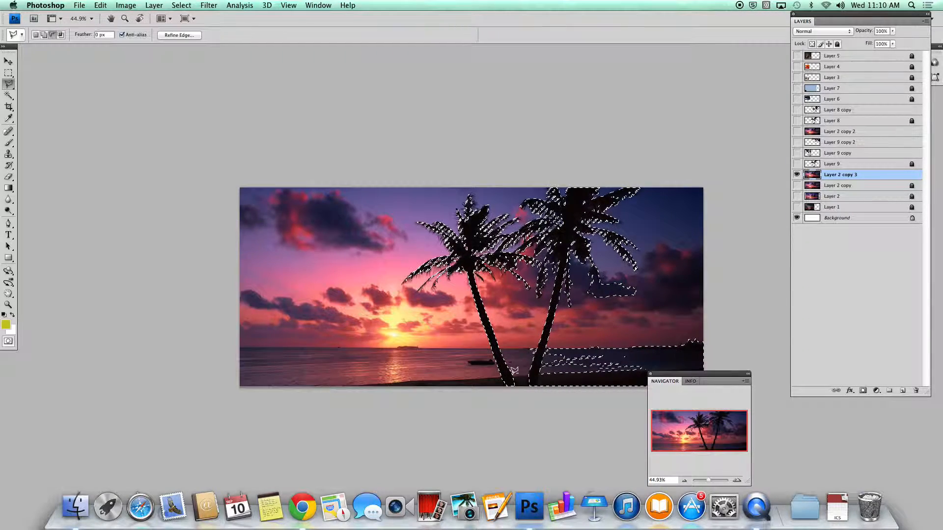
Subtract the water and shoreline area to the right of the right palm trunk from the selection.
drag(662, 376, 785, 376)
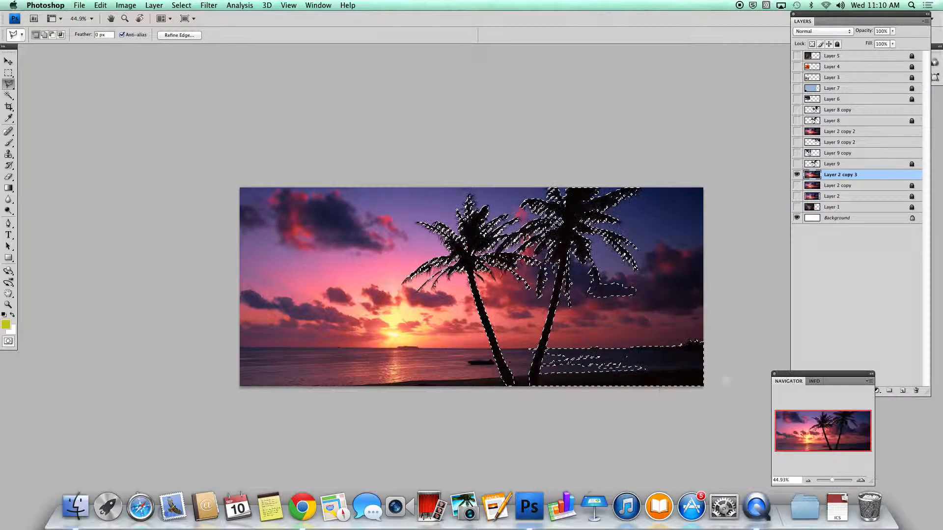
alt+click(547, 346)
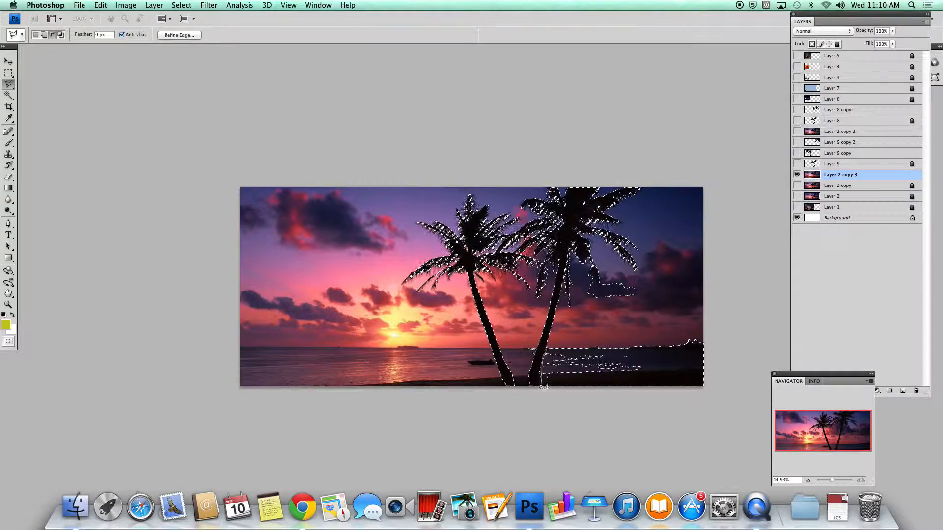
click(708, 400)
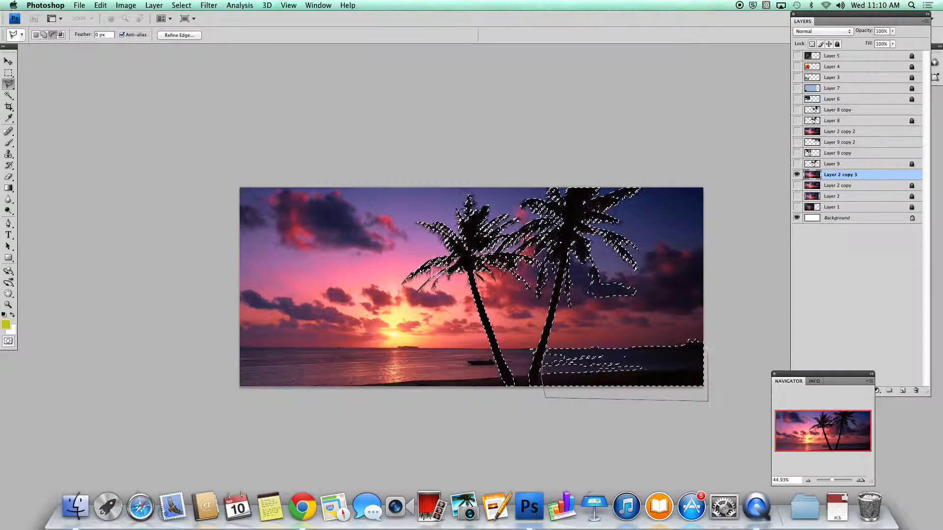
click(572, 339)
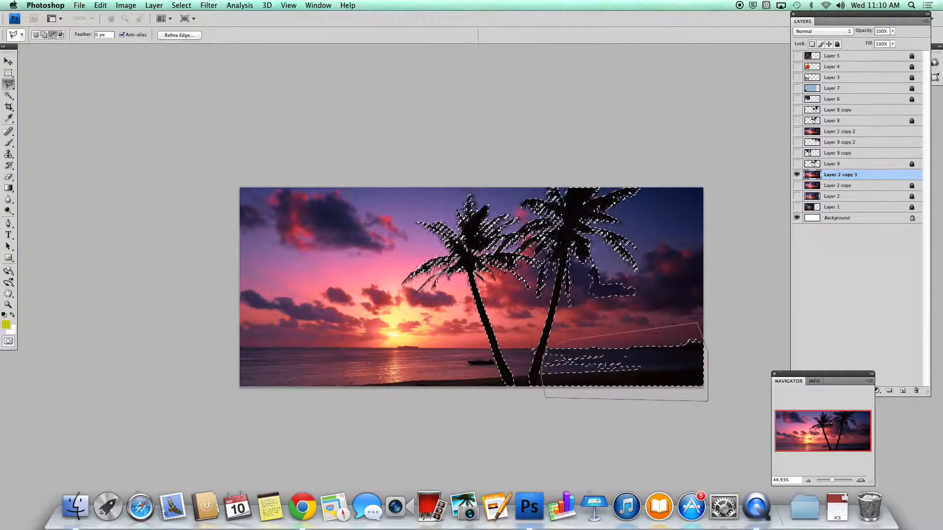
click(549, 349)
Subtract the cloud patch below the right palm's fronds and the stray areas beside its trunk from the selection.
click(602, 256)
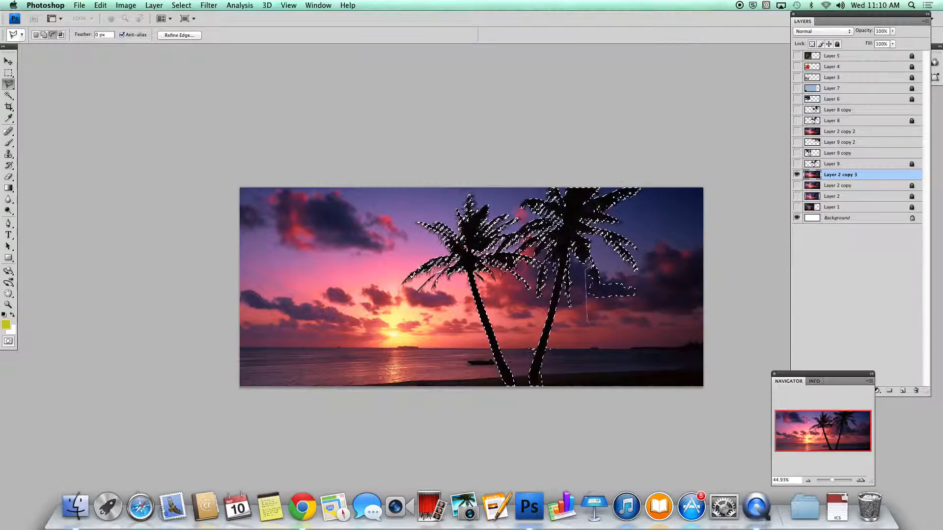
click(602, 258)
click(537, 341)
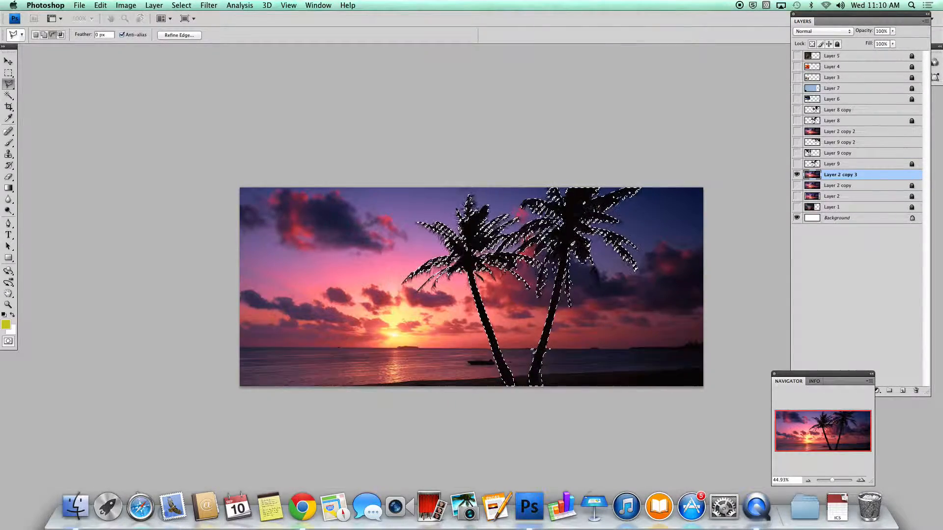
click(523, 338)
click(537, 342)
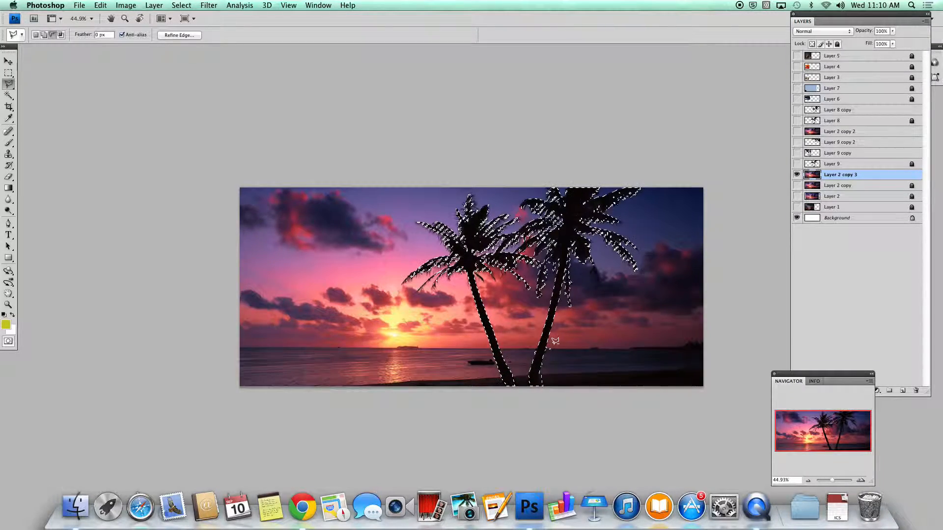
click(549, 342)
key(Escape)
Copy the selected palm trees to a new layer and check the cutout by briefly hiding the sunset layer beneath it.
click(156, 6)
mouse_move(164, 19)
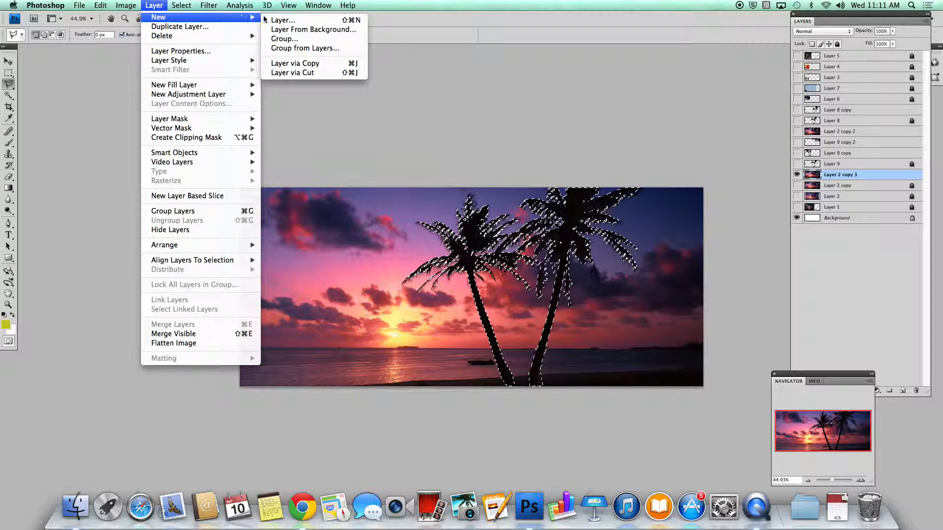
click(286, 63)
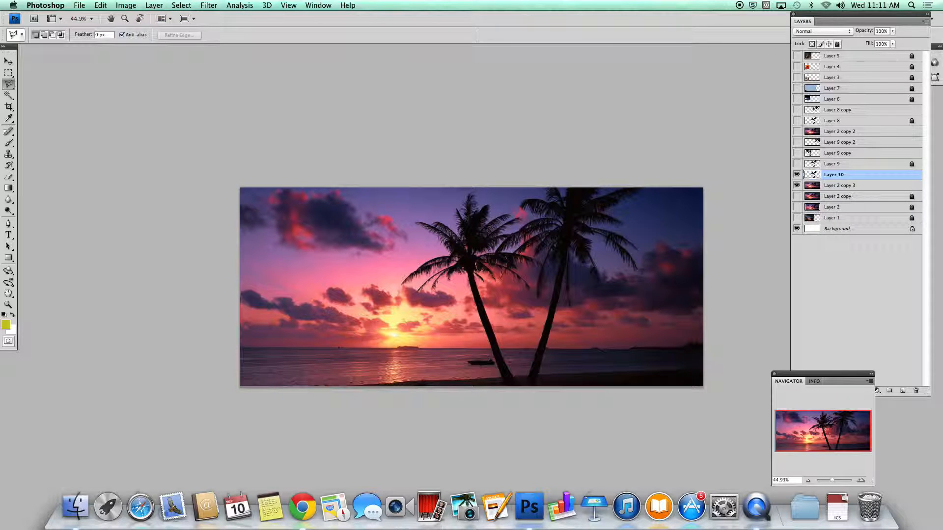
click(796, 185)
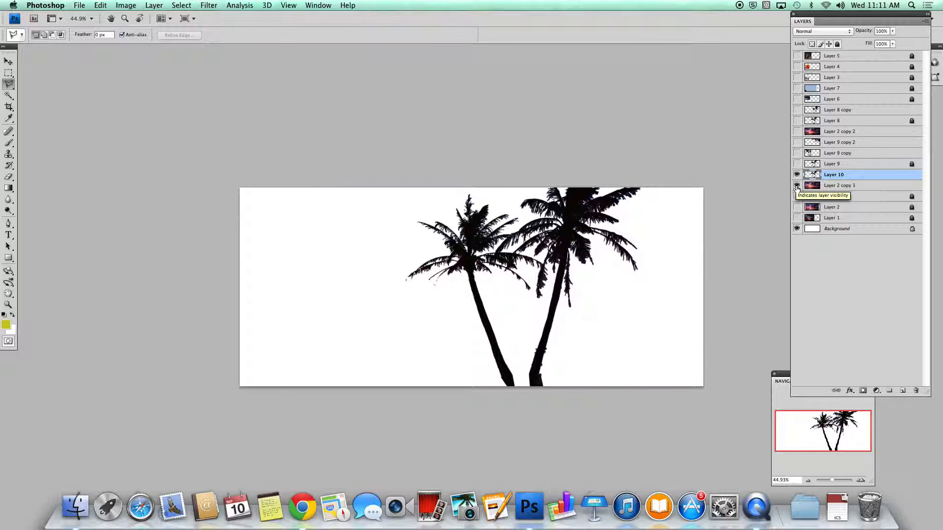
click(797, 186)
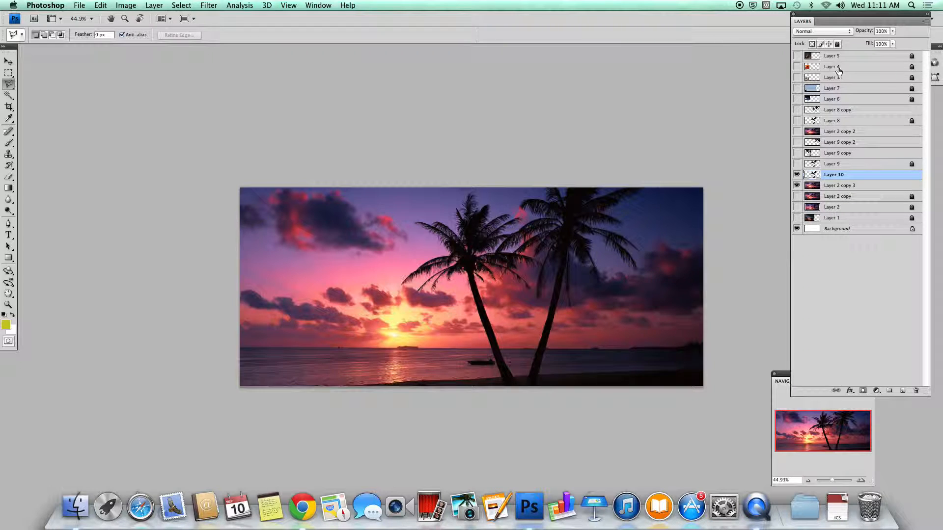
Lock the new palm tree layer completely and save the document.
click(837, 43)
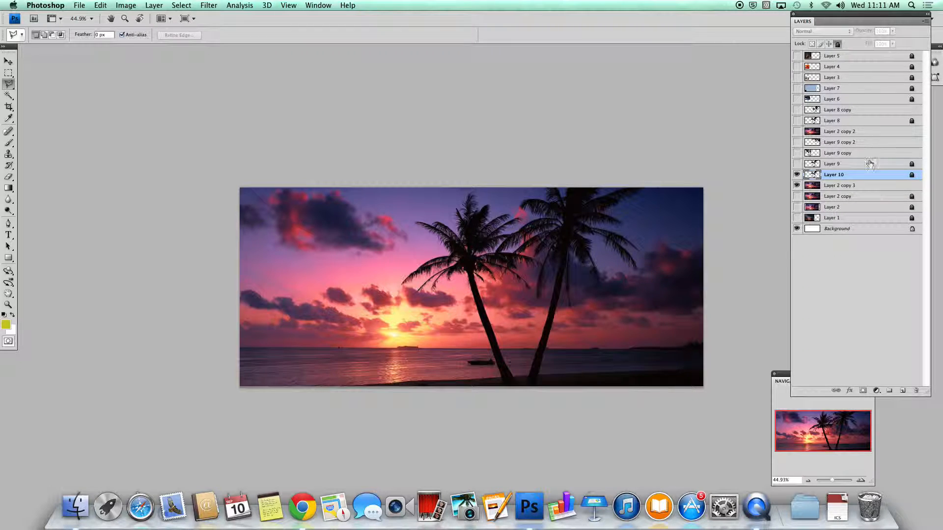
click(79, 6)
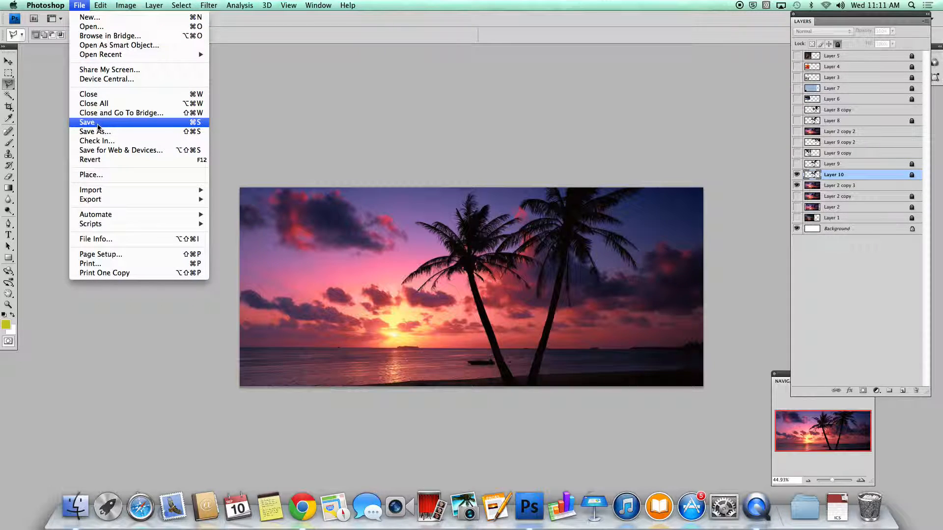